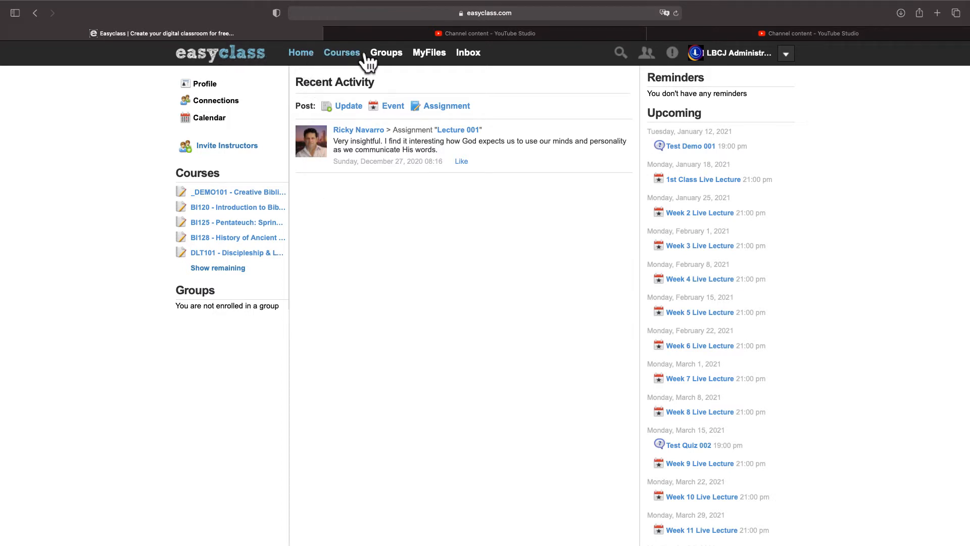
Step: Look through the Courses, Groups, MyFiles and Inbox pages in turn
click(297, 56)
click(343, 54)
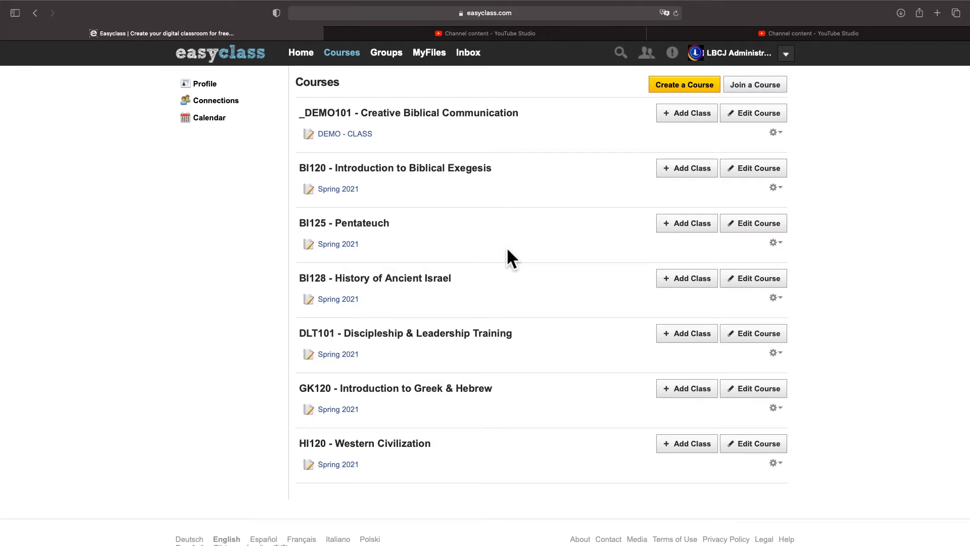
scroll(508, 249, down, 2)
scroll(507, 249, up, 2)
click(395, 56)
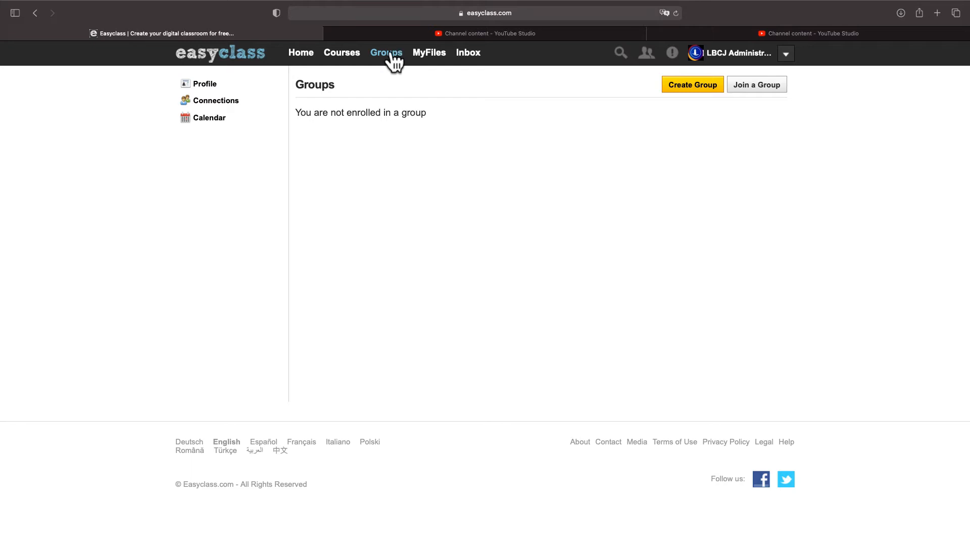
click(433, 56)
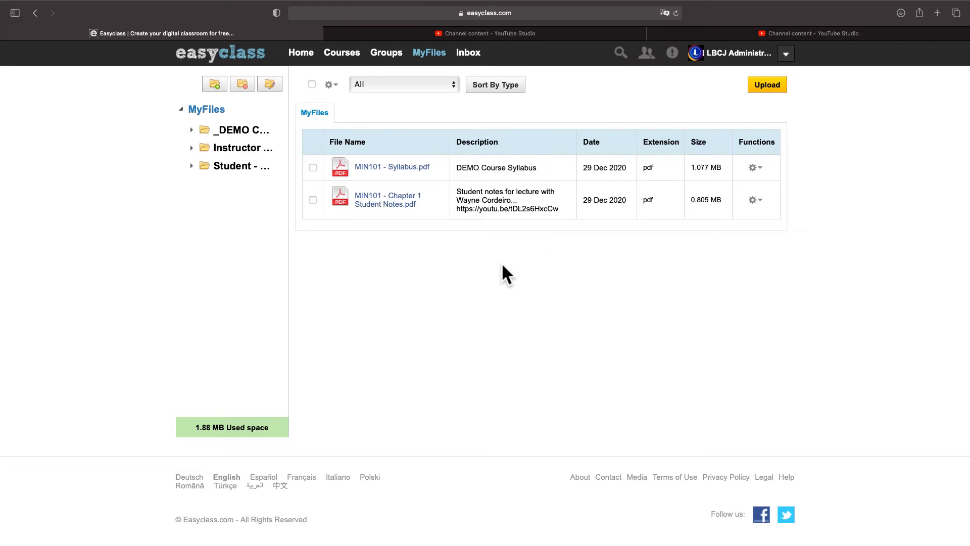
click(474, 56)
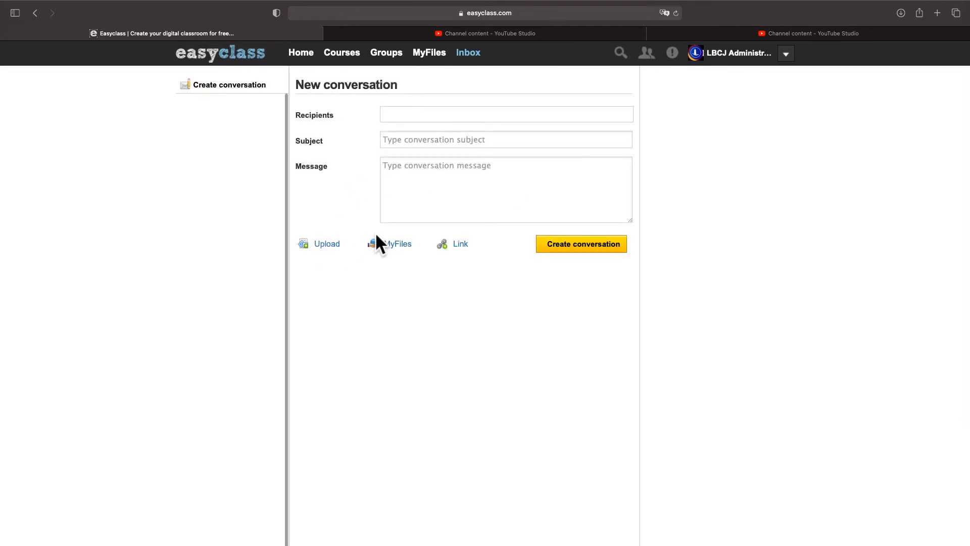
Step: Check the search for teachers and students, the pending requests and the notifications
click(620, 53)
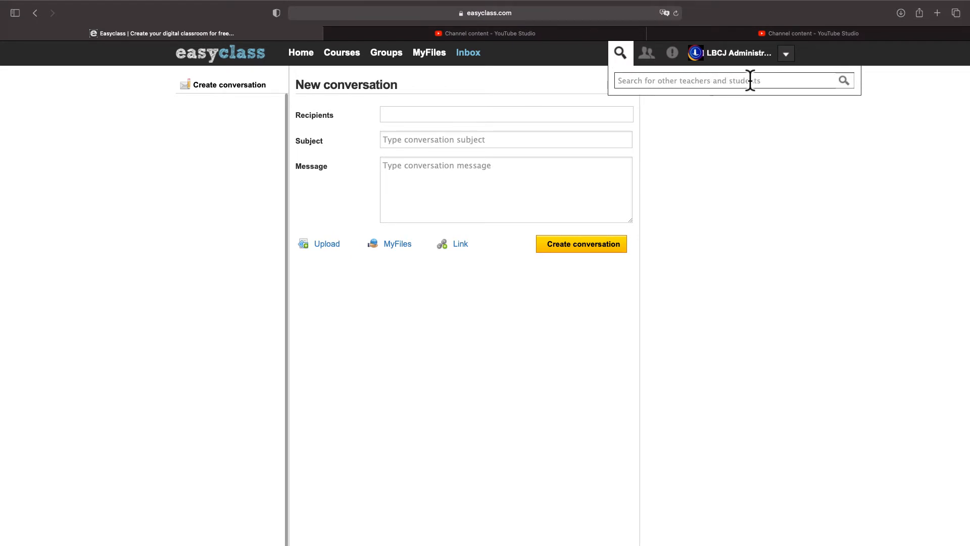
click(648, 53)
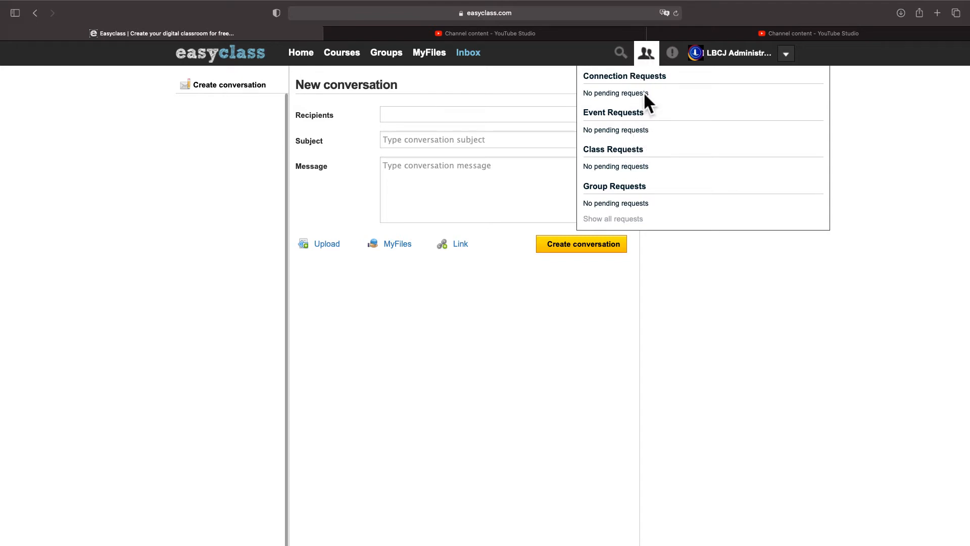
click(673, 54)
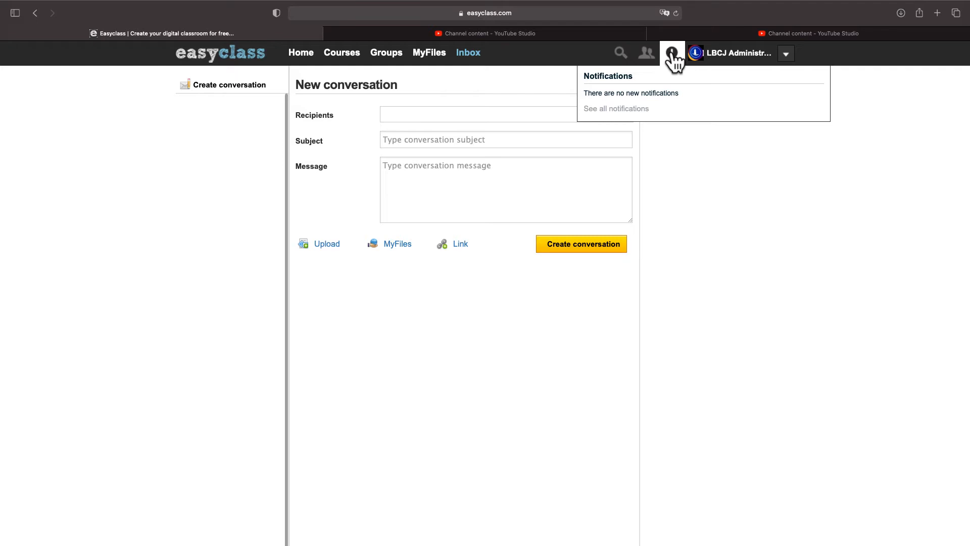
Step: Return to the home page and view the account profile's updates and info
click(294, 56)
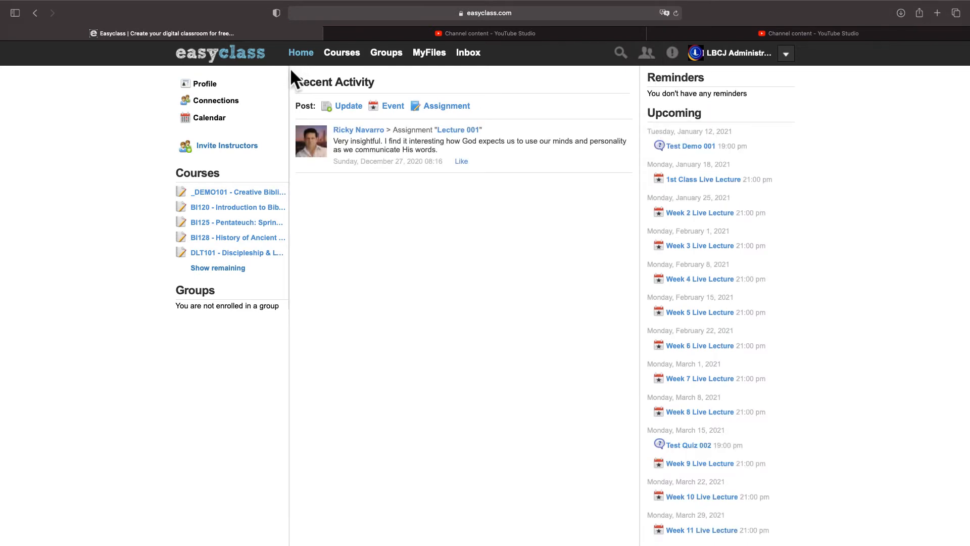
click(206, 87)
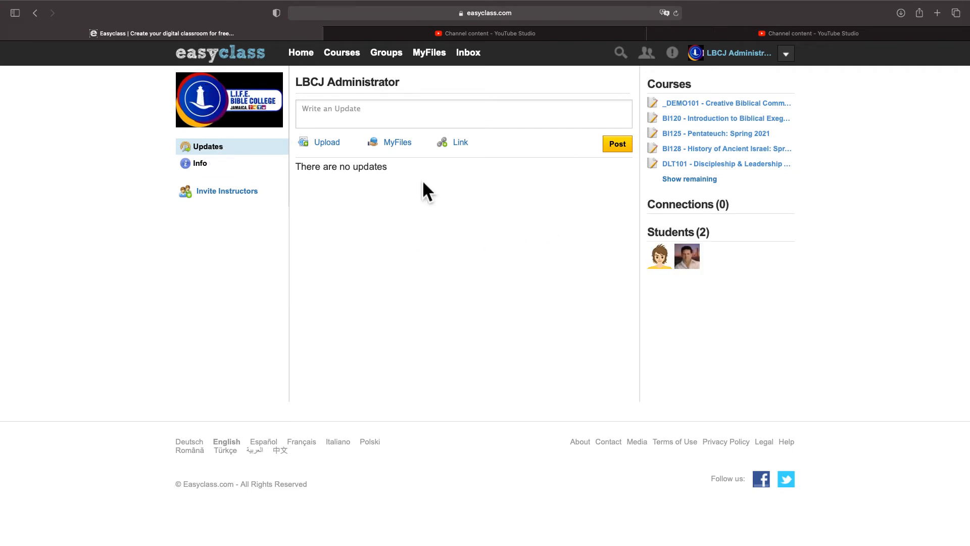
click(194, 164)
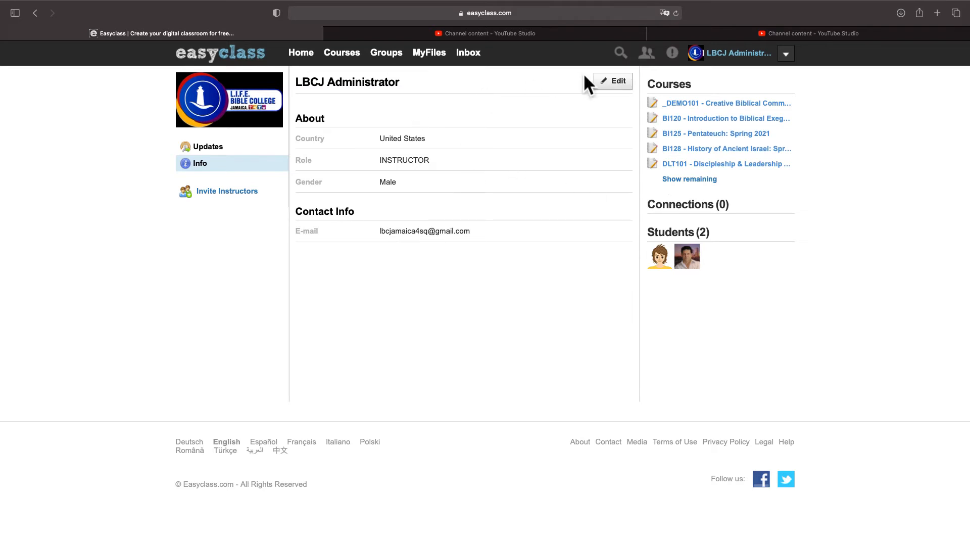
Step: Open the profile for editing and review its Account Info, About, Interests & Activities, Contact Info and Profile Photo sections
click(614, 82)
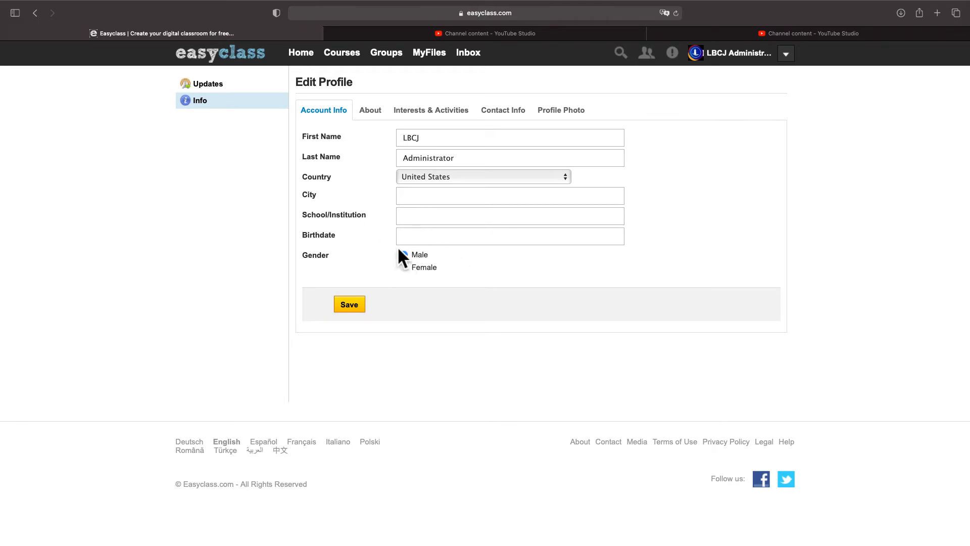
click(374, 117)
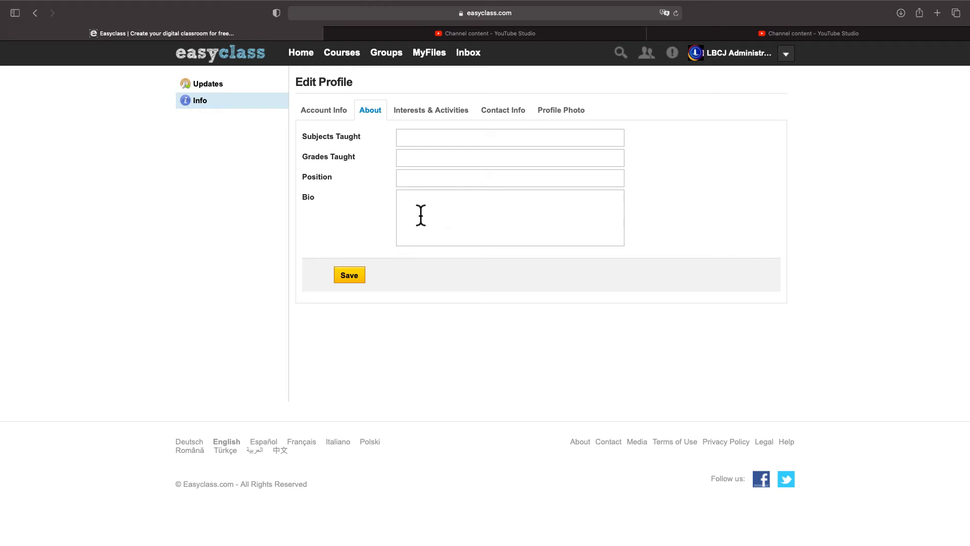
click(425, 116)
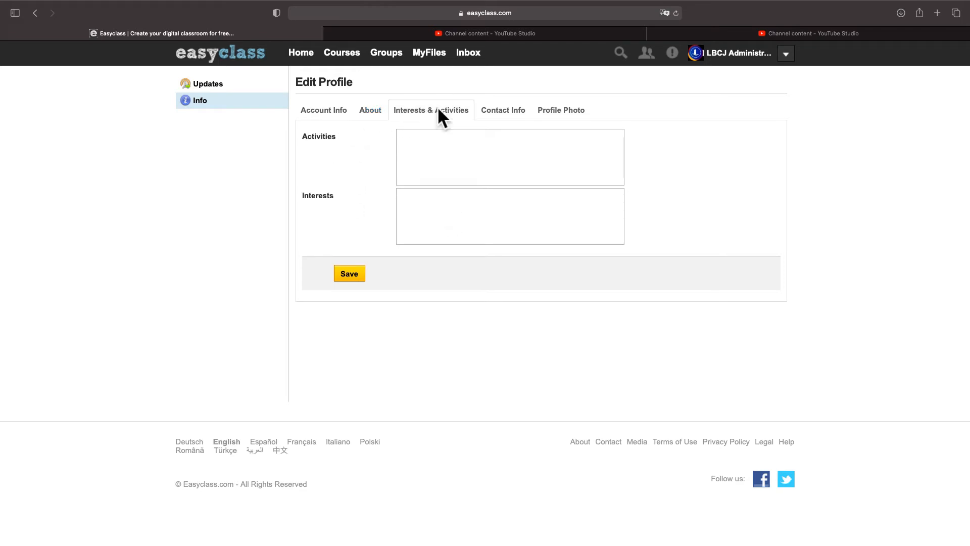
click(516, 110)
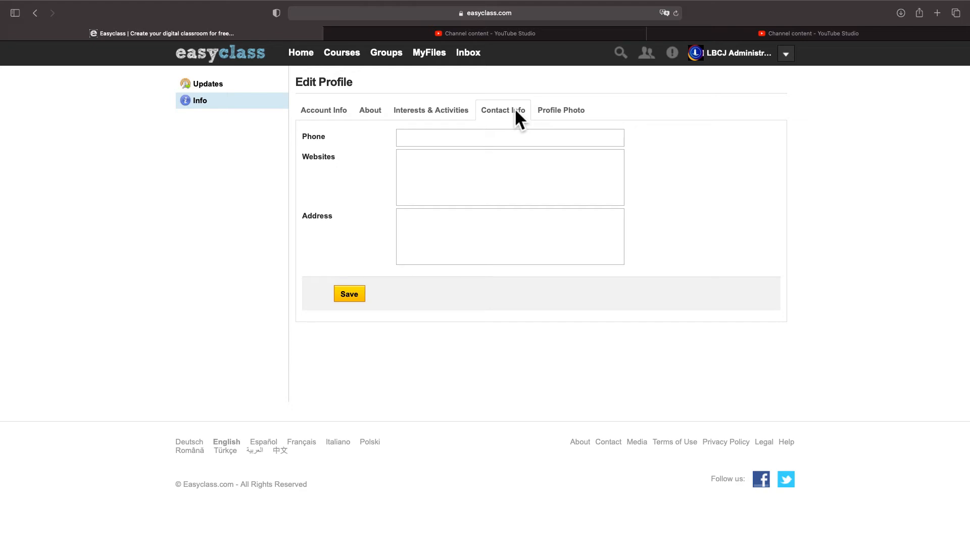
click(561, 114)
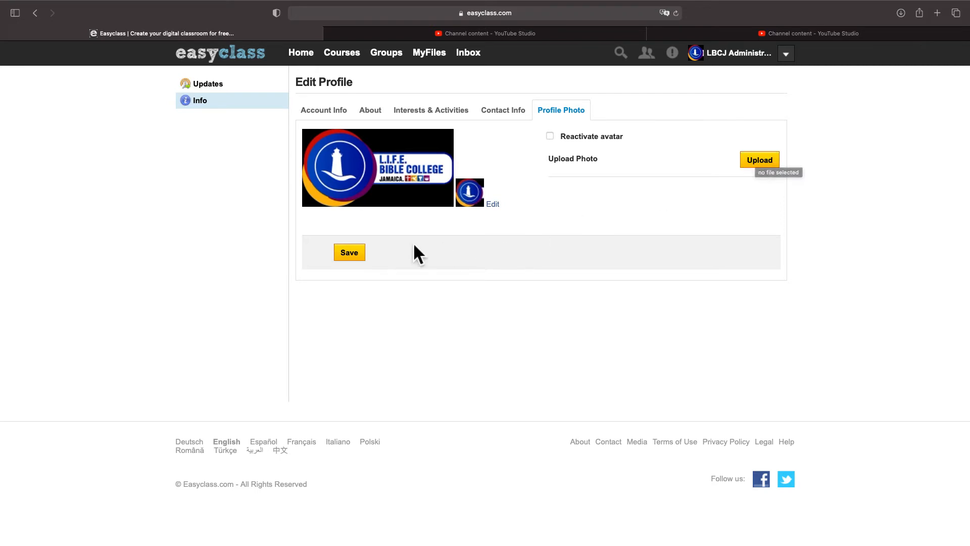
Step: Start a new event in the calendar and set its start date to 01-02-2021
click(292, 54)
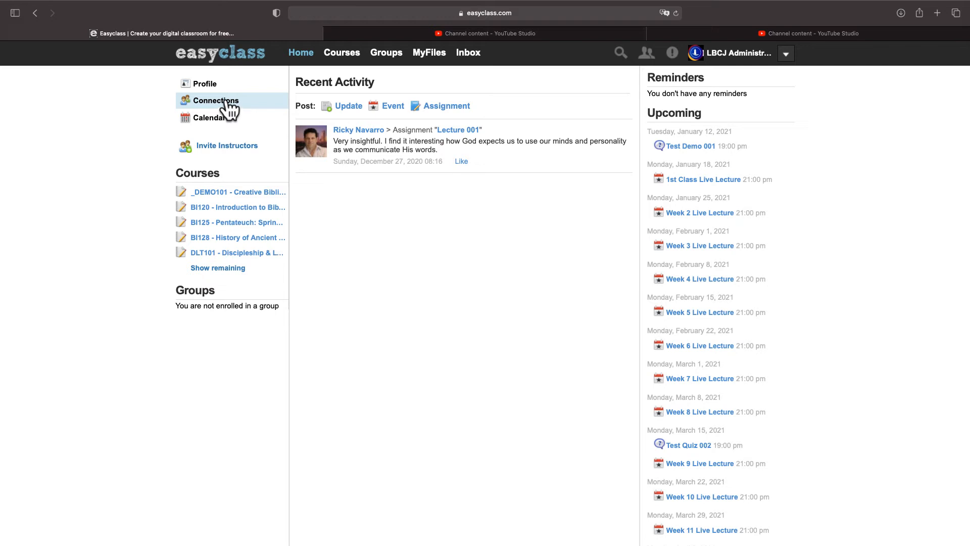
click(223, 121)
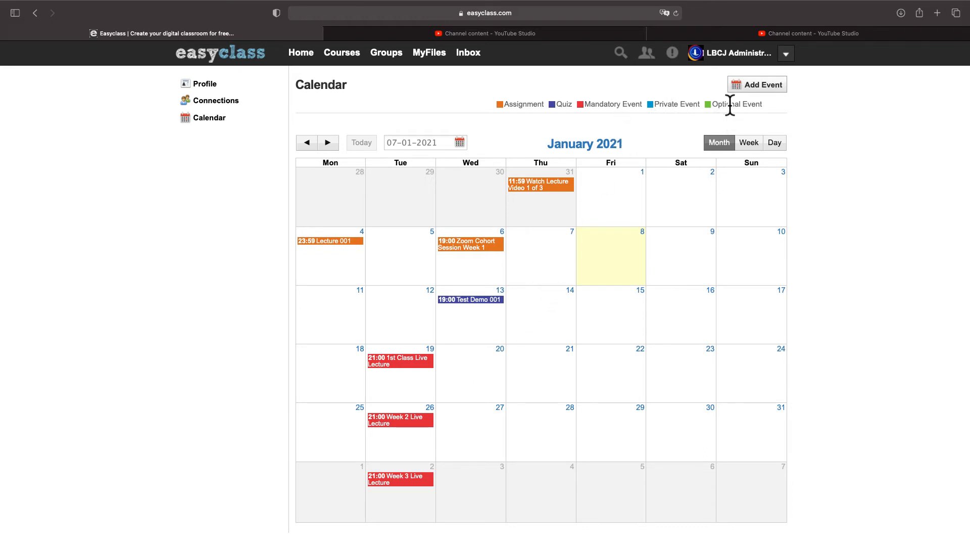
click(754, 87)
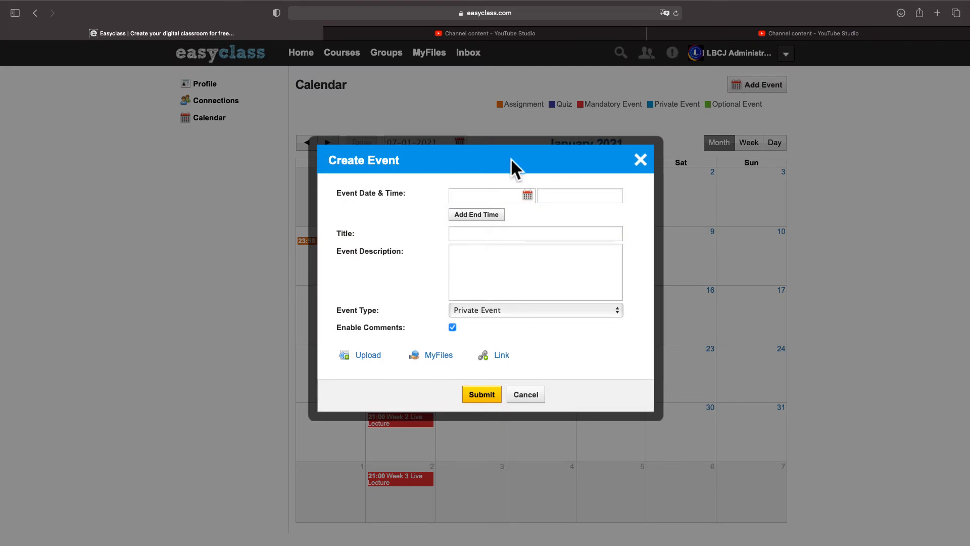
click(525, 196)
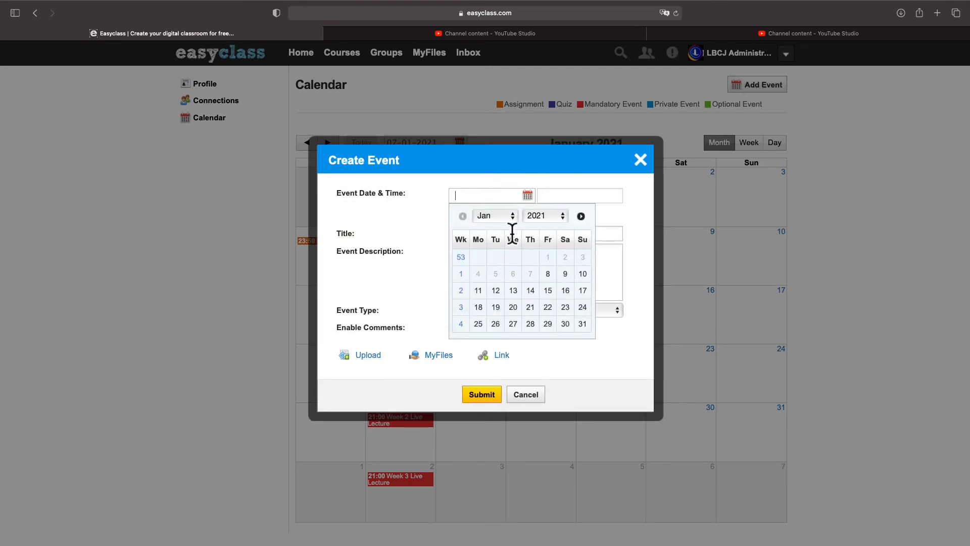
click(511, 215)
click(498, 229)
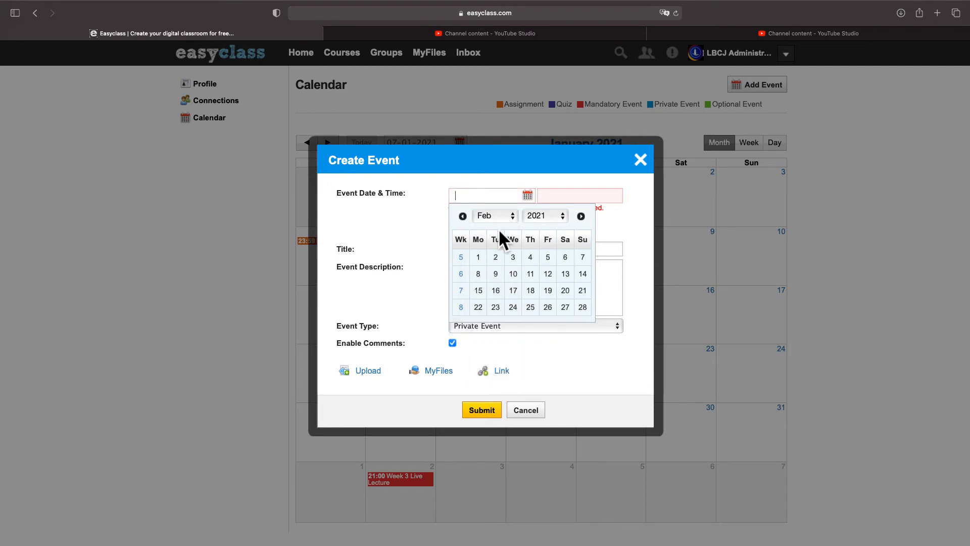
click(478, 256)
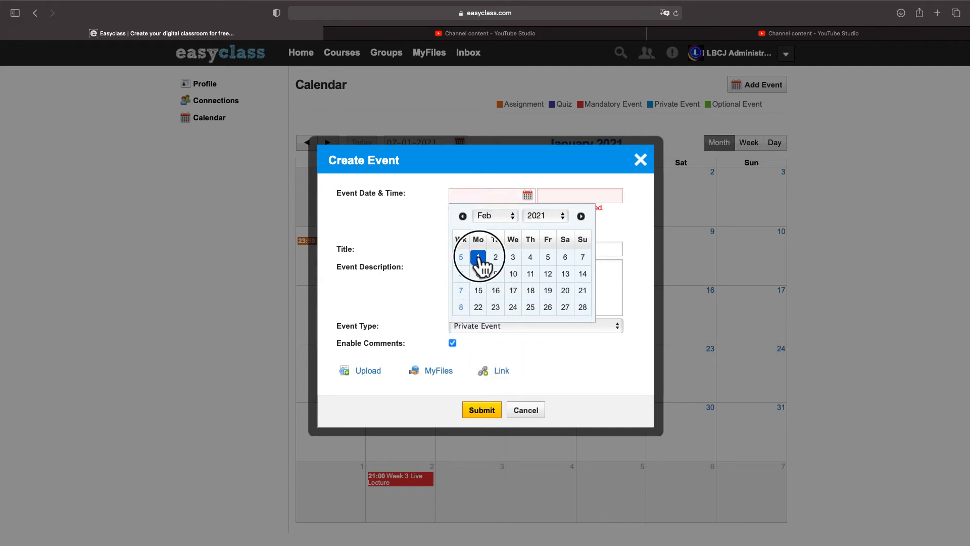
Step: Set the event's start time to 19:00
click(576, 196)
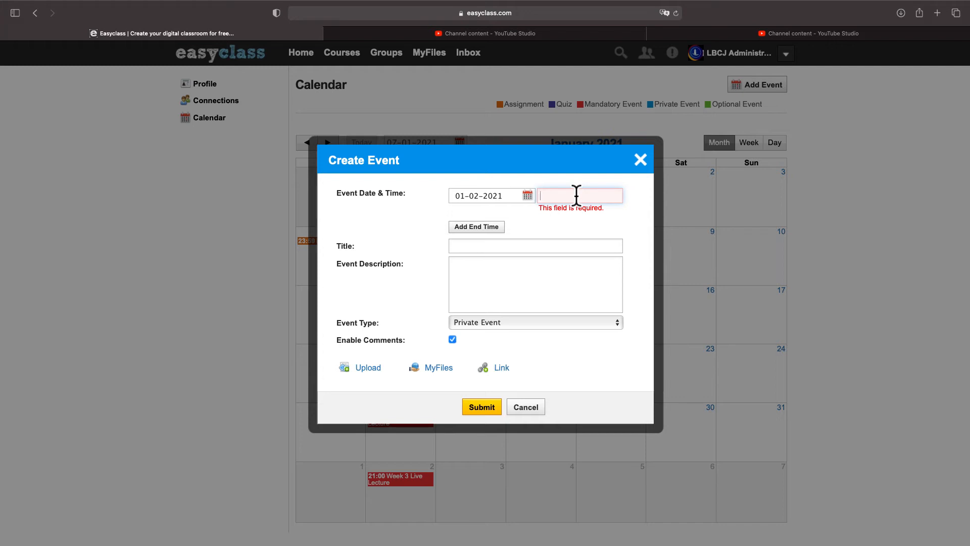
click(577, 196)
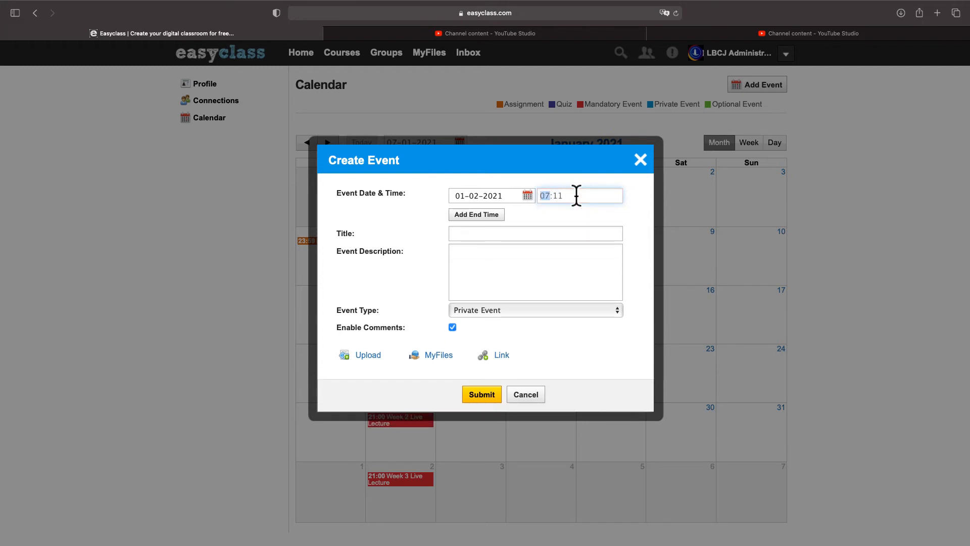
text(19)
key(Tab)
text(00)
Step: Add an end time to the event, setting it to 02-02-2021 at 20:00
click(495, 217)
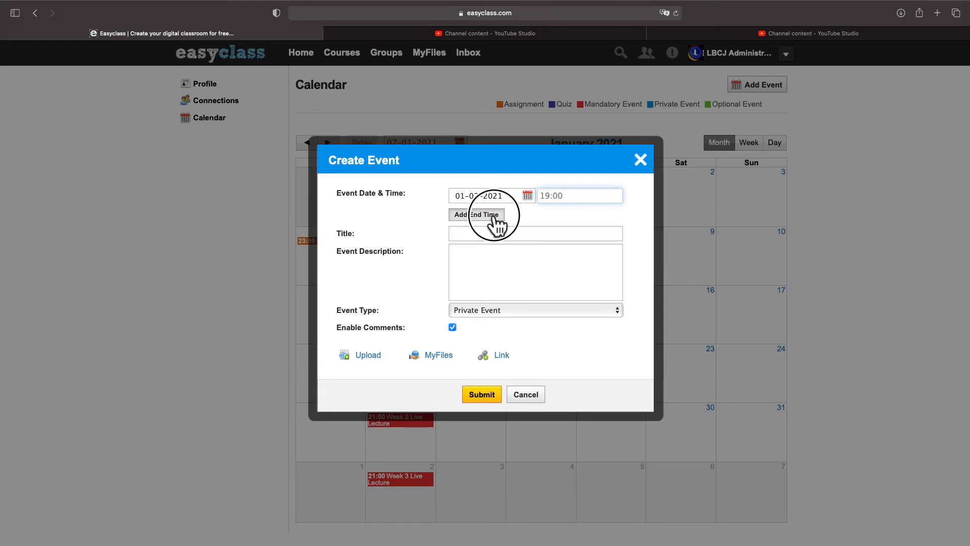
click(488, 236)
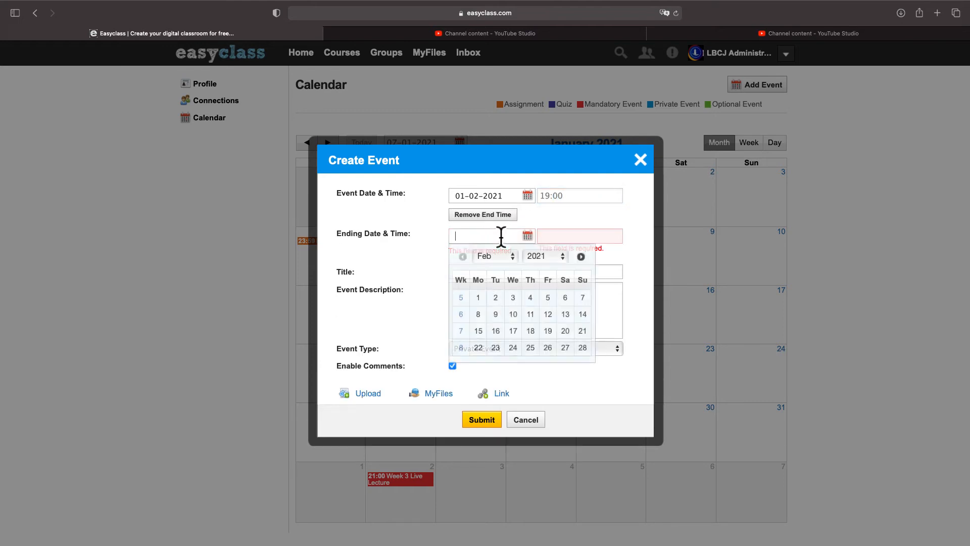
click(494, 299)
click(559, 234)
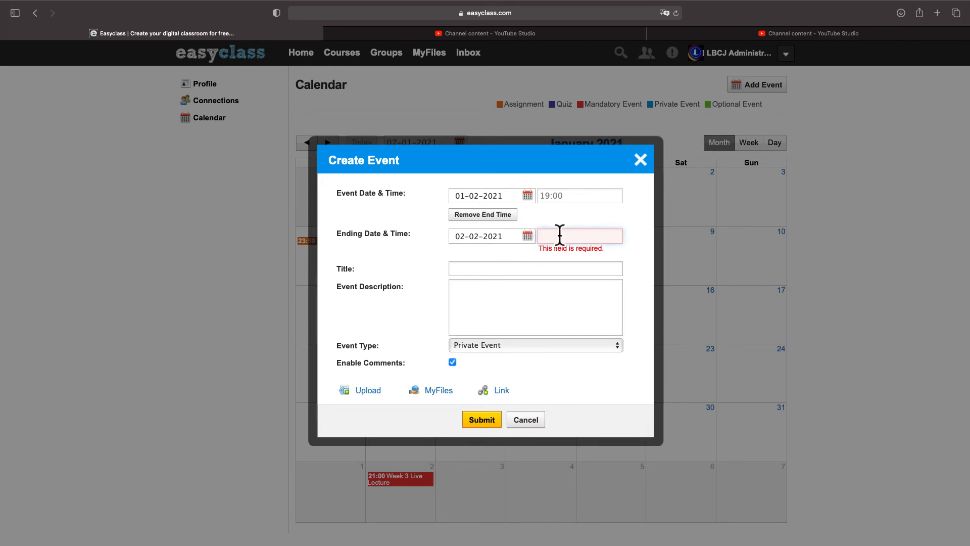
text(20:1)
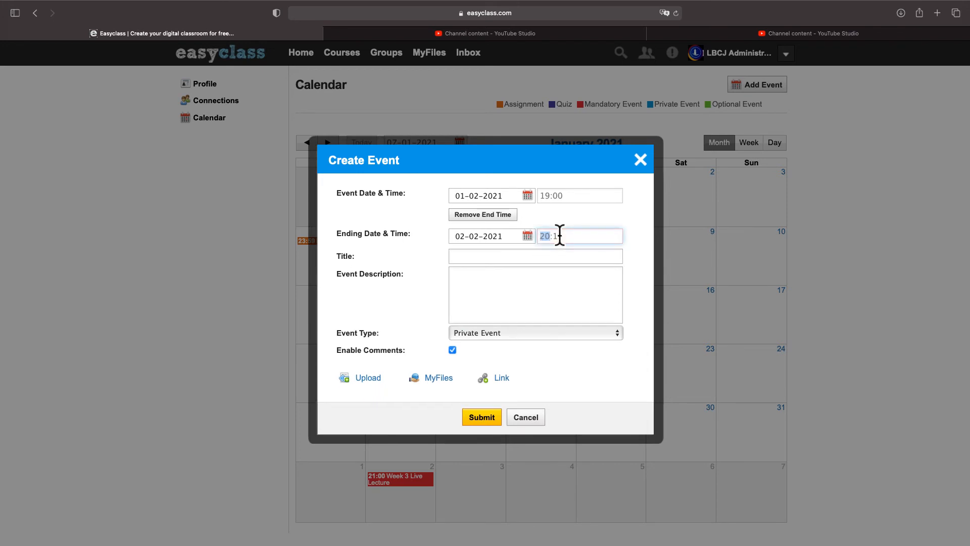
click(559, 235)
text(00)
Step: Title the event "Class Zoom Party"
click(506, 256)
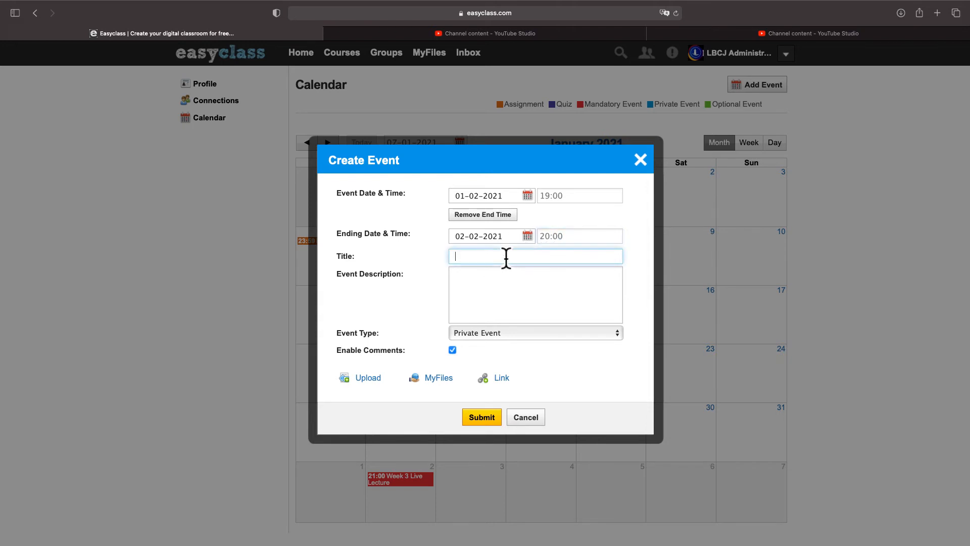
text(Class Zoom Pa)
text(rt)
text(y)
key(alt+Left)
text(Zoom)
Step: Enter "Get ready for games and karaoke LIVE!!!" as the event description
click(518, 283)
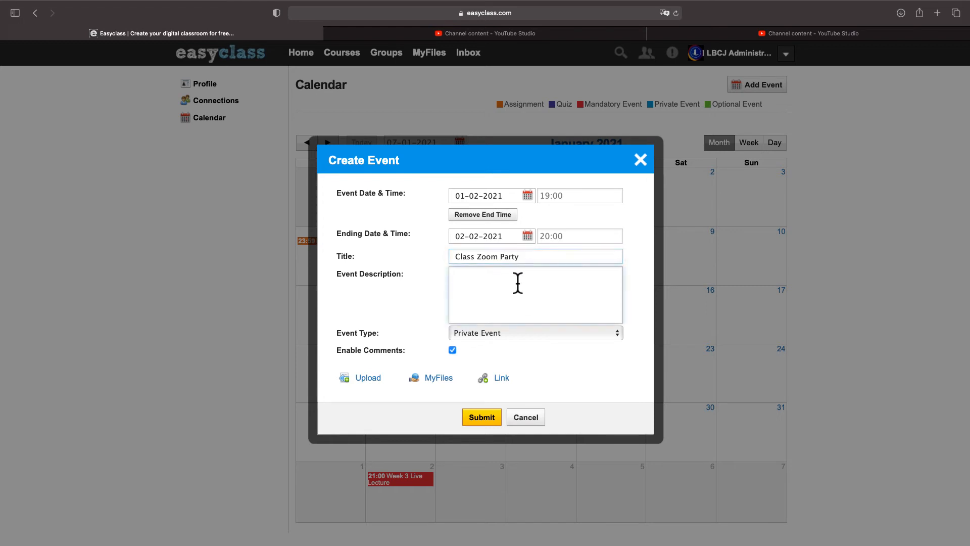
text(Get ready for games and kar)
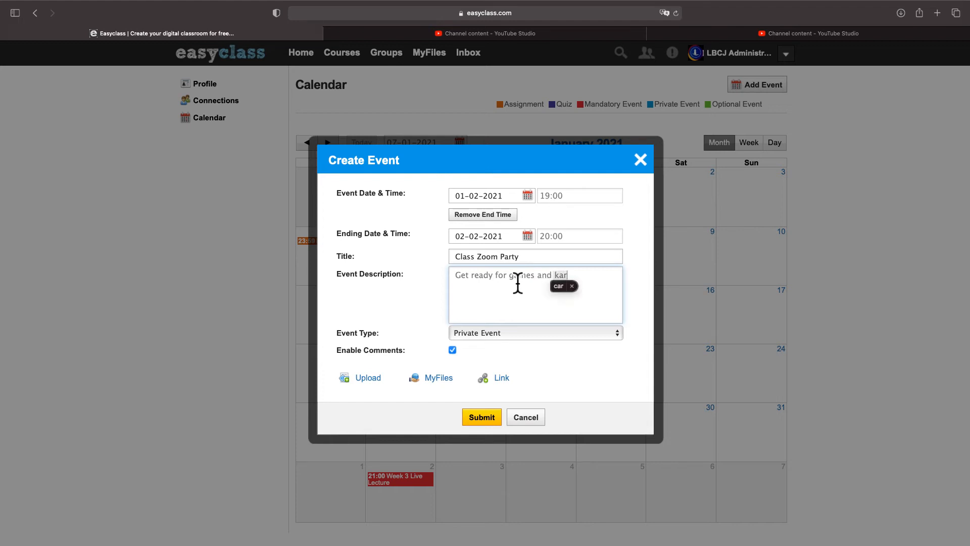
text(aoke)
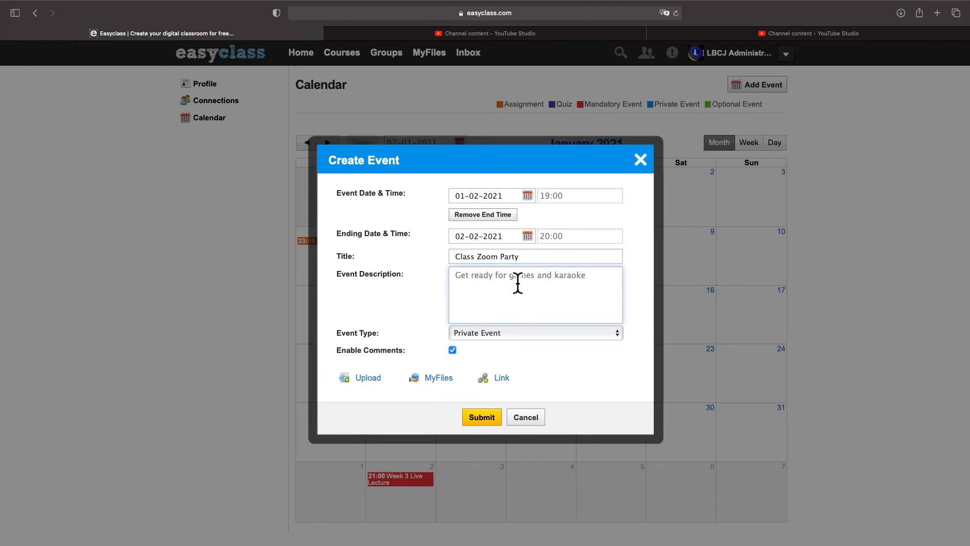
text( LIVE!!!)
Step: Review the event type options, keep Private Event, and paste the Zoom meeting link below the text in the event description
click(480, 333)
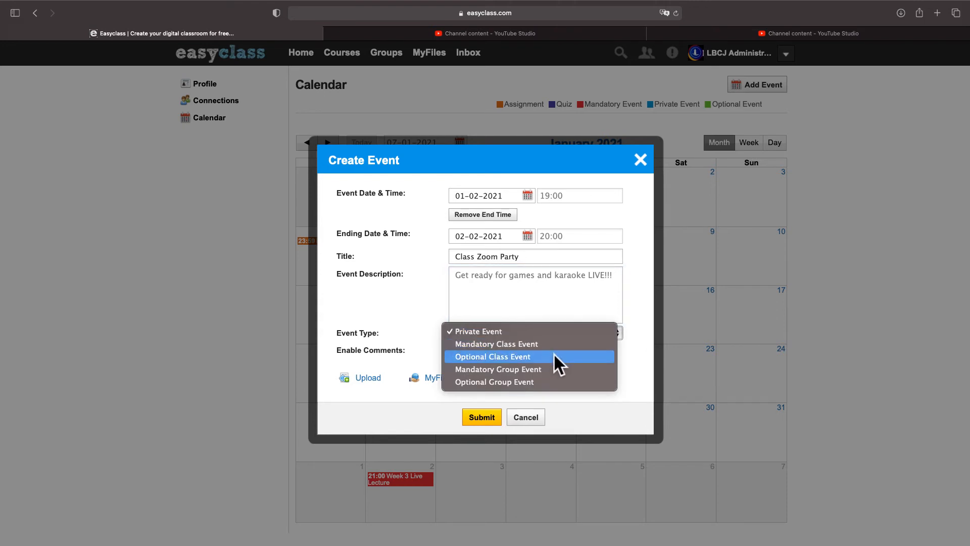
click(565, 293)
click(614, 280)
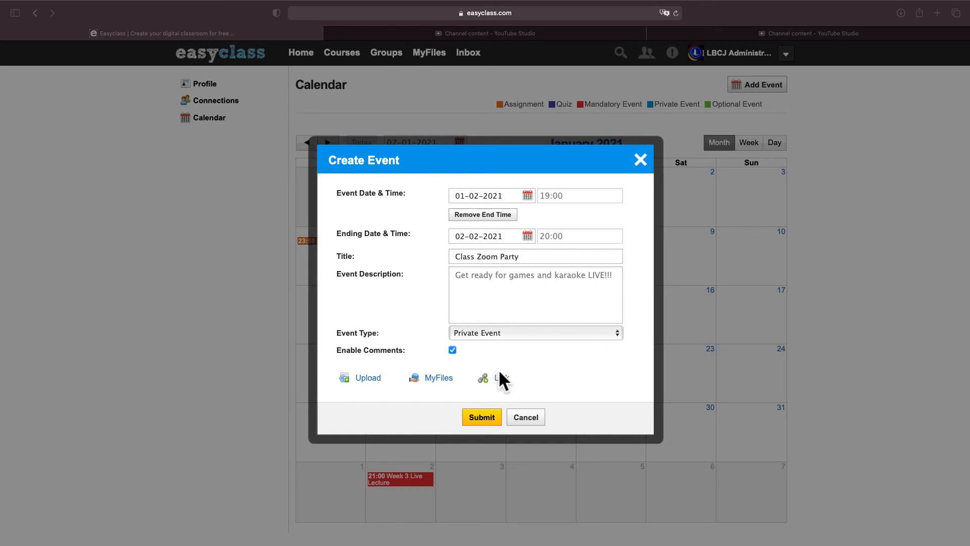
click(526, 359)
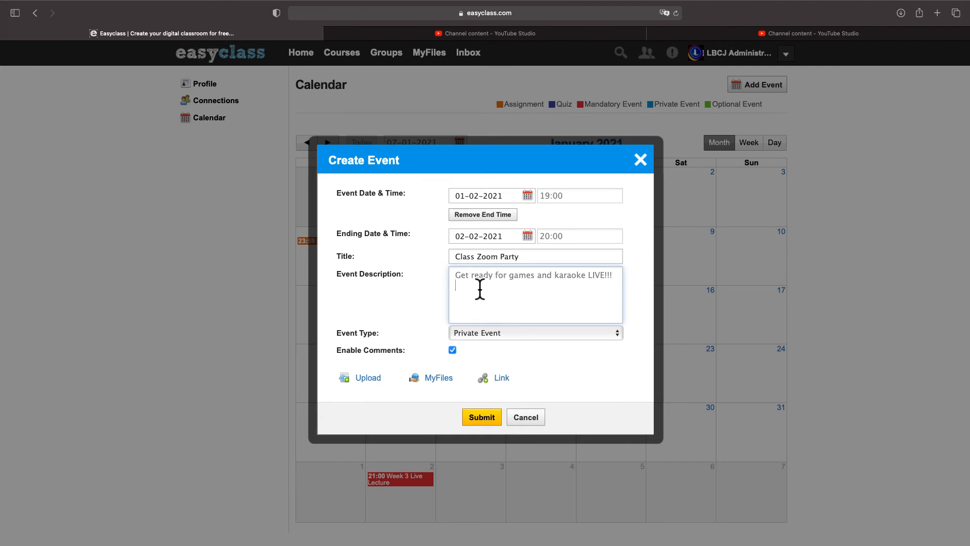
key(Return)
key(super+v)
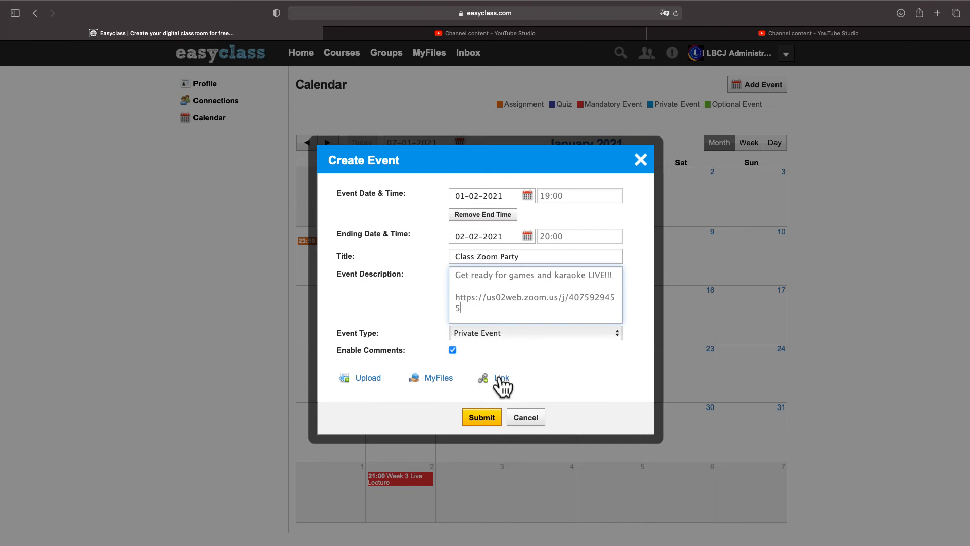
Step: Attach the Zoom meeting link to the event with the title "Zoom Party!!!" and submit the event
click(500, 379)
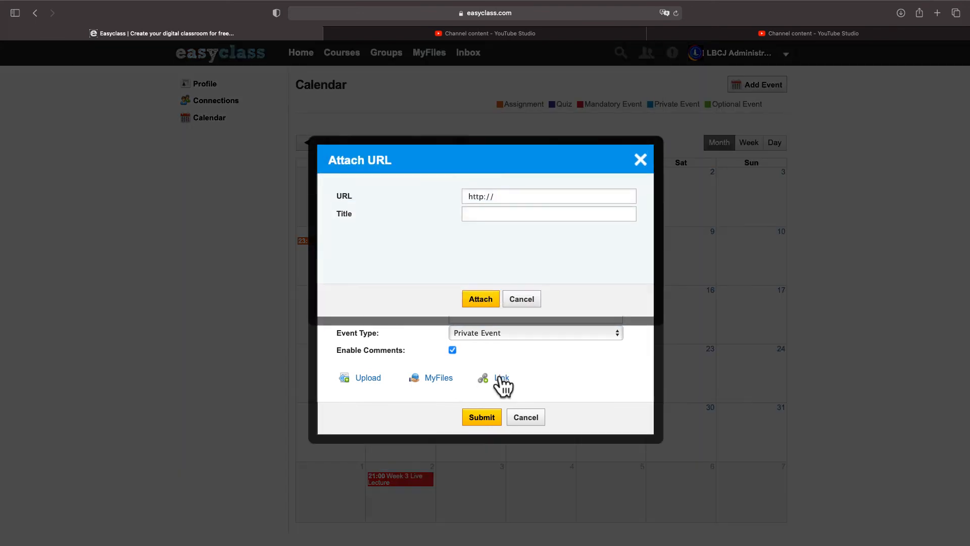
drag(505, 199, 462, 198)
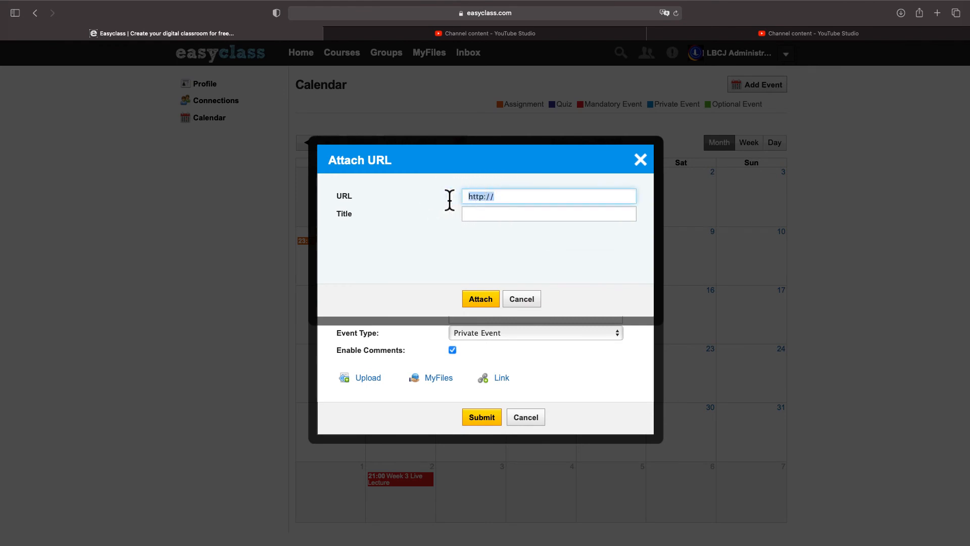
key(super+v)
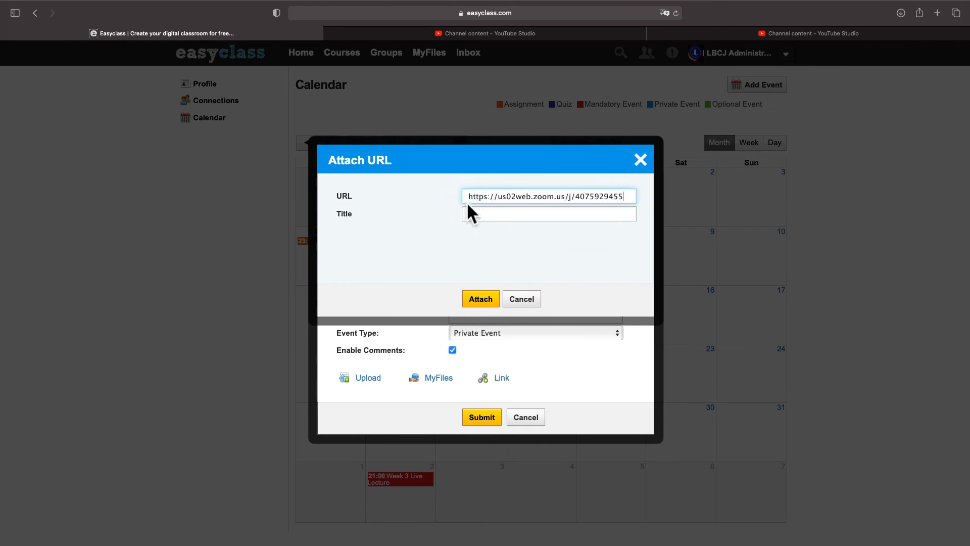
click(499, 212)
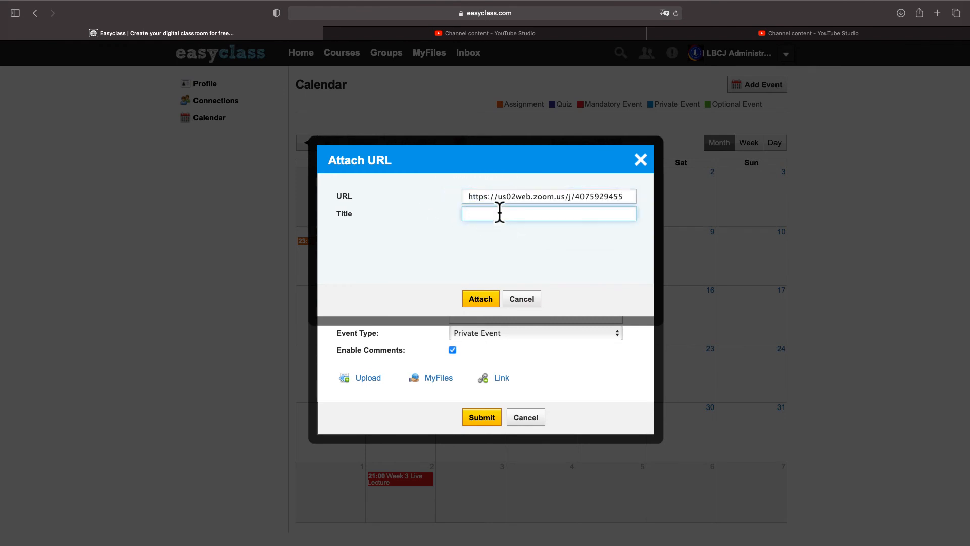
text(Zoom Party!!!)
click(486, 301)
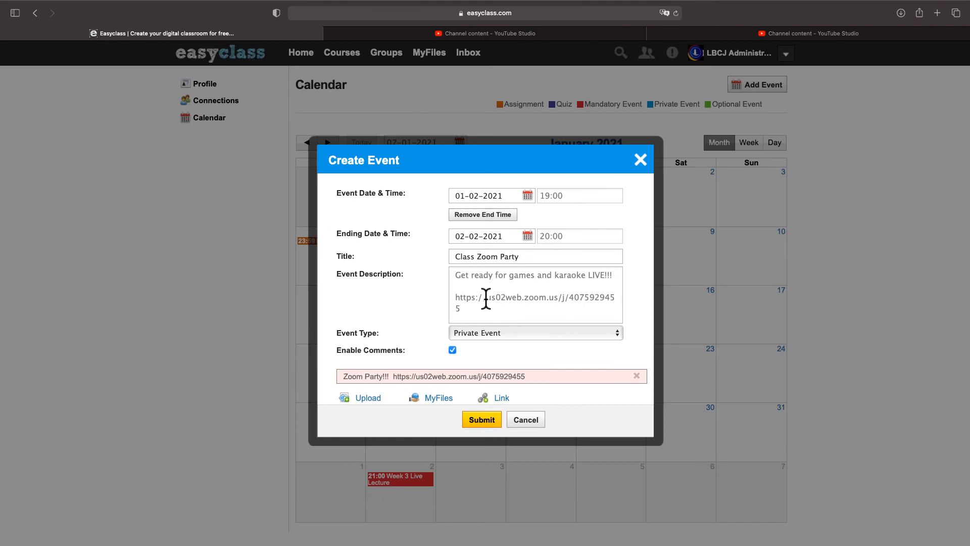
click(481, 422)
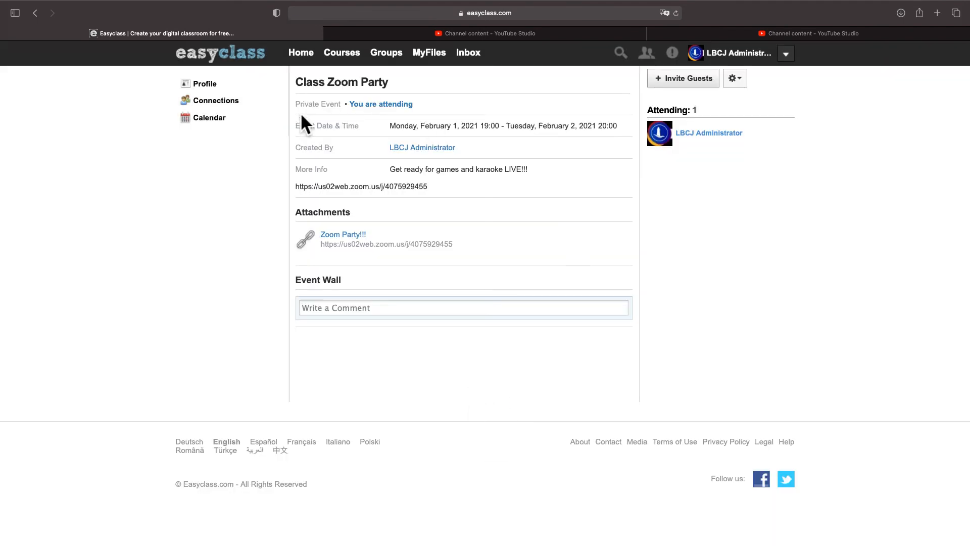
Step: Test the attached Zoom Party!!! link, decline opening the Zoom application, and close the meeting page
click(343, 235)
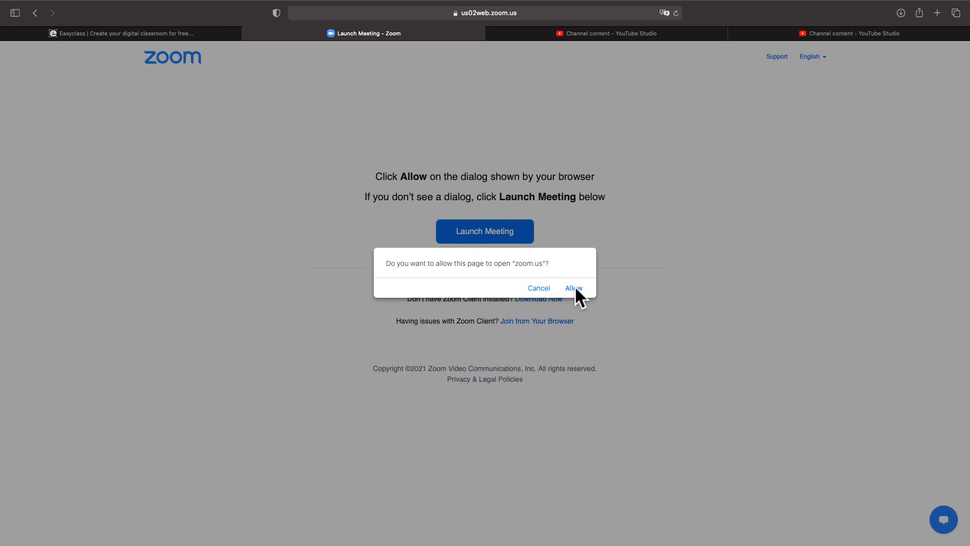
click(538, 289)
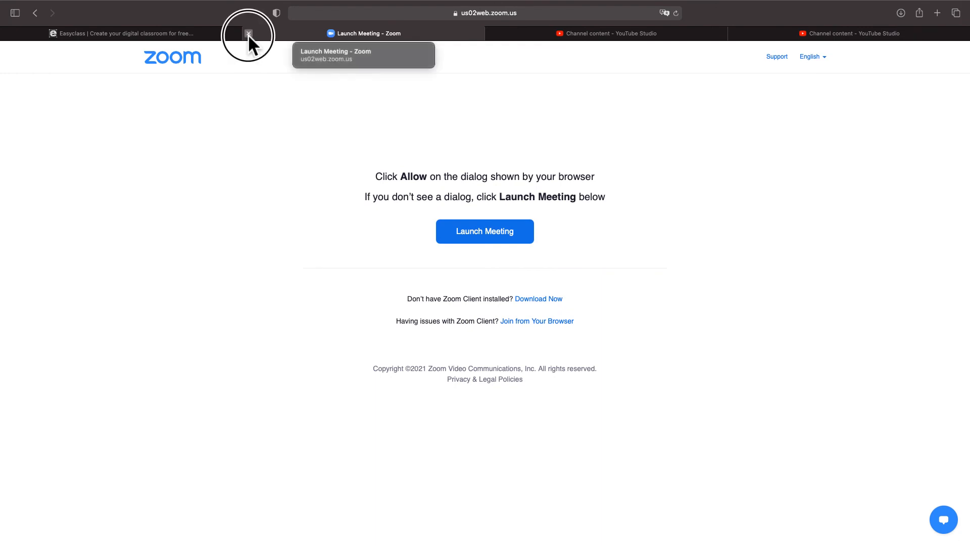
click(248, 33)
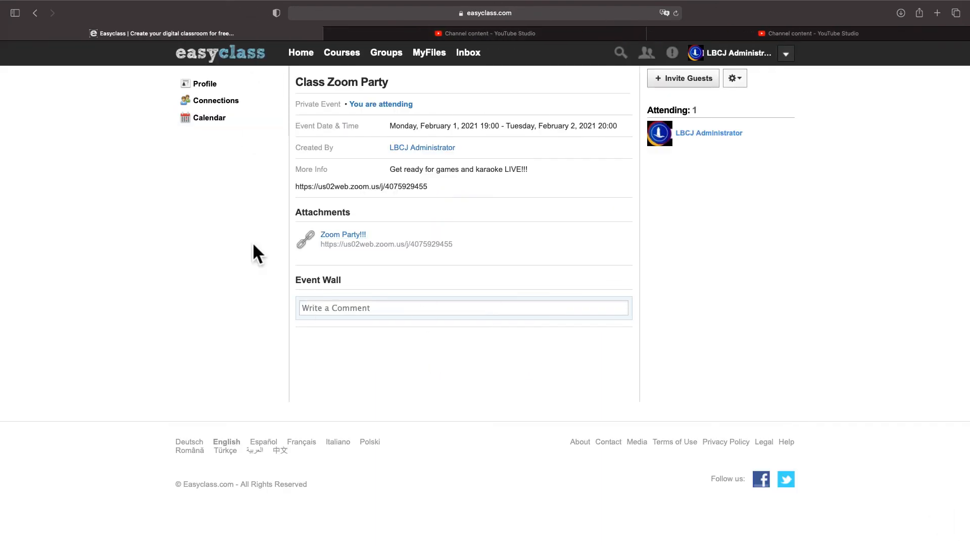
Step: Find the Class Zoom Party event in the February 2021 calendar and open its details
click(204, 118)
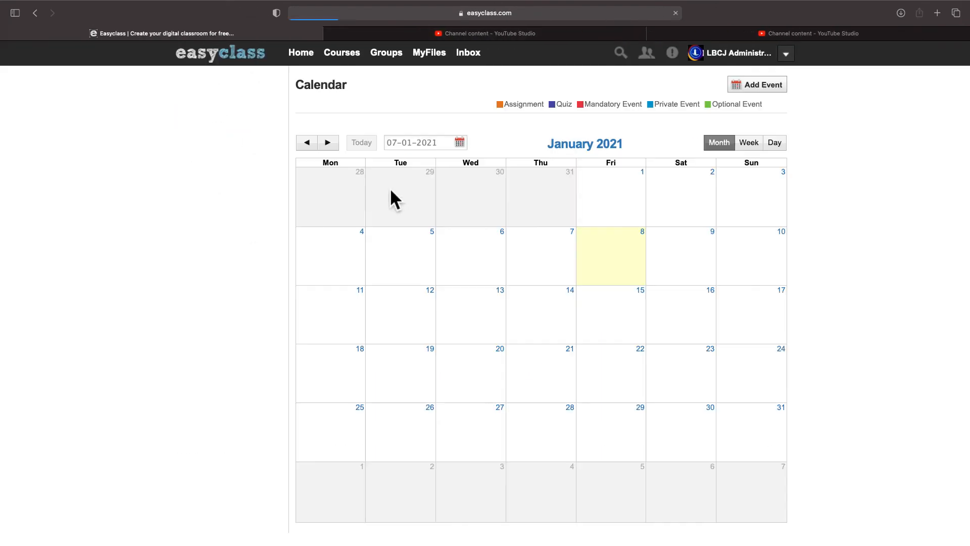
click(328, 142)
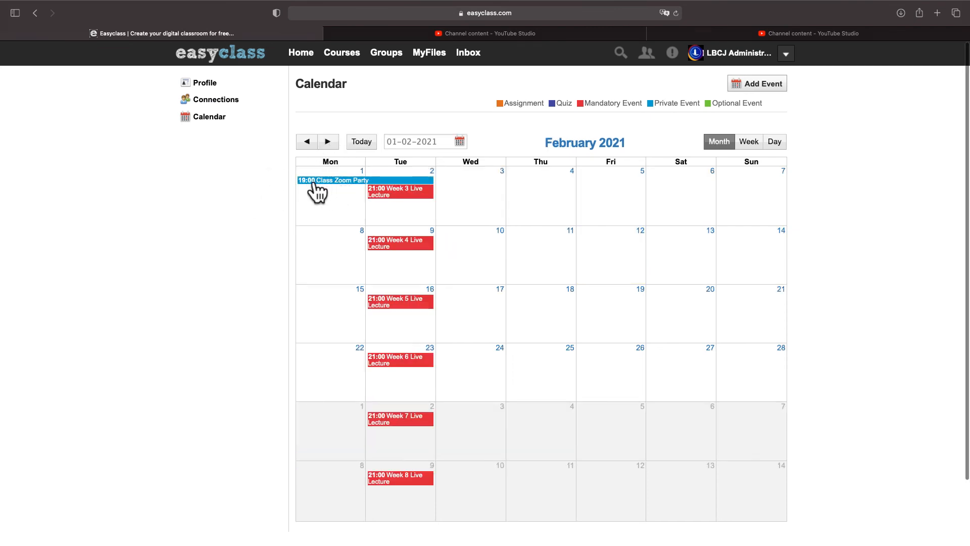
click(343, 180)
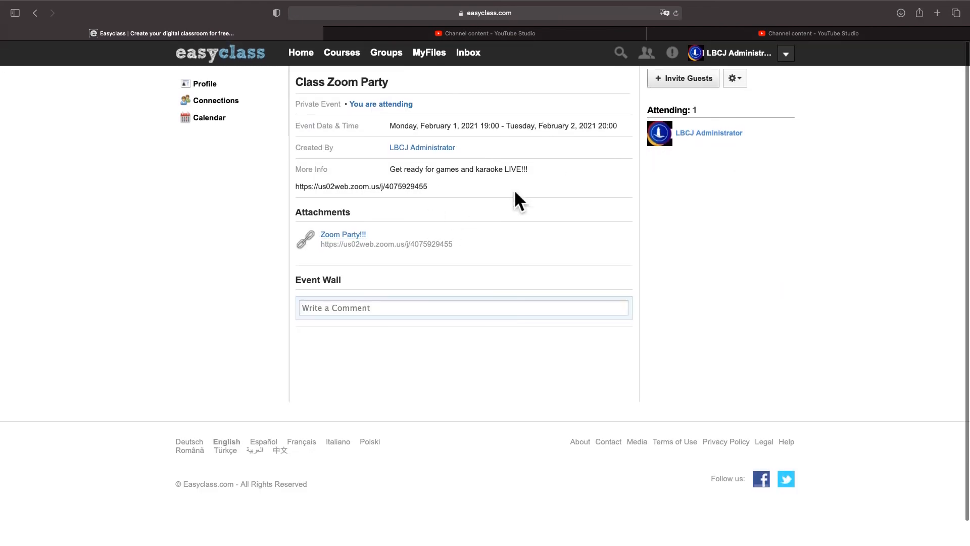
Step: Edit the Class Zoom Party event from the calendar, setting its start date to 02-02-2021, and submit the change
click(216, 120)
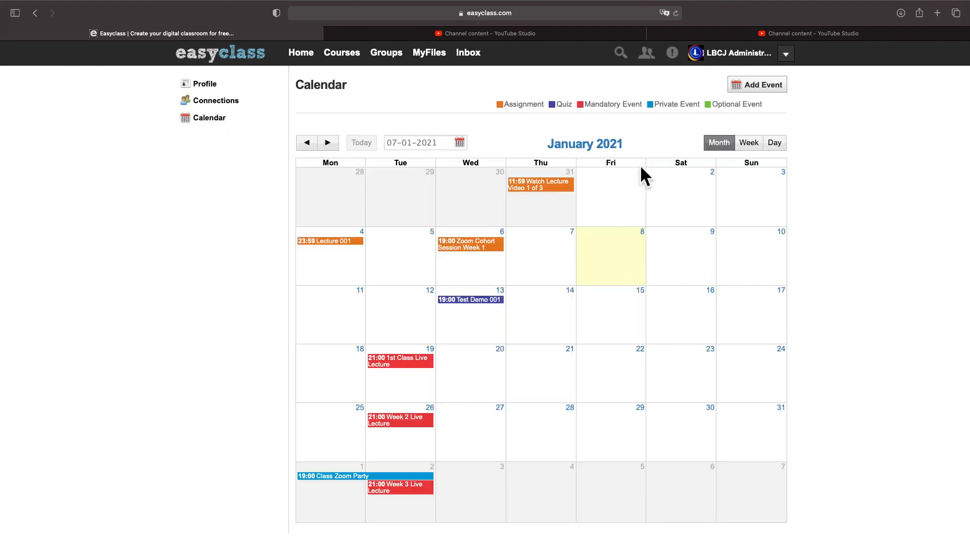
scroll(485, 263, down, 3)
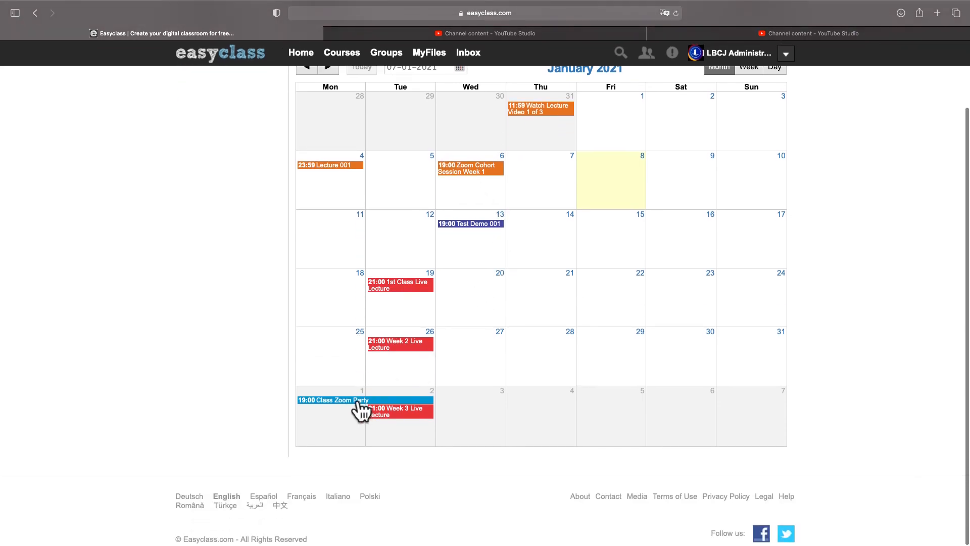
click(356, 401)
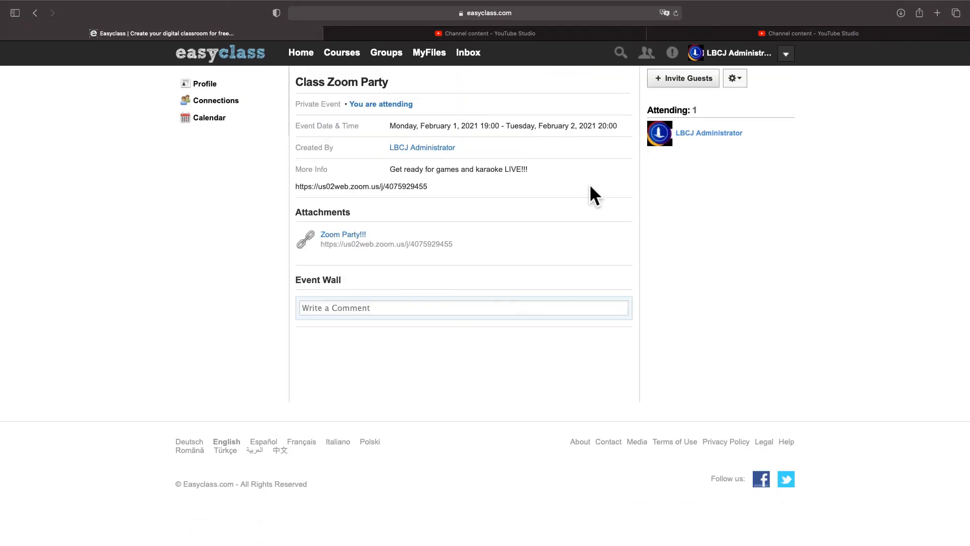
click(742, 73)
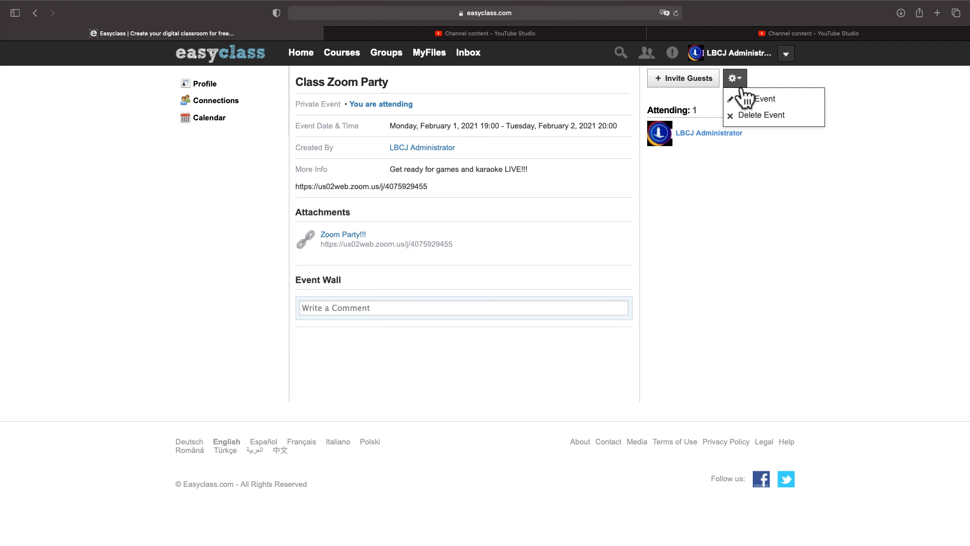
click(745, 97)
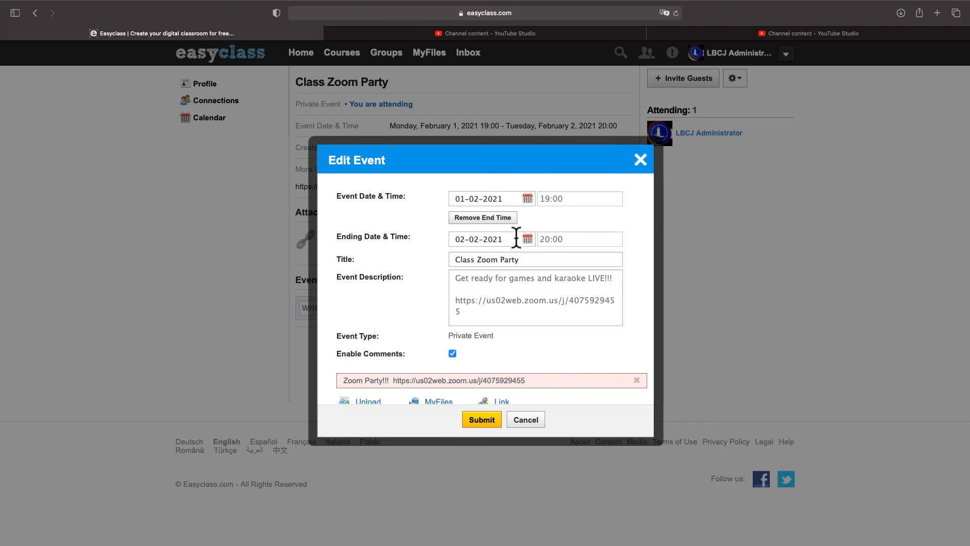
click(464, 240)
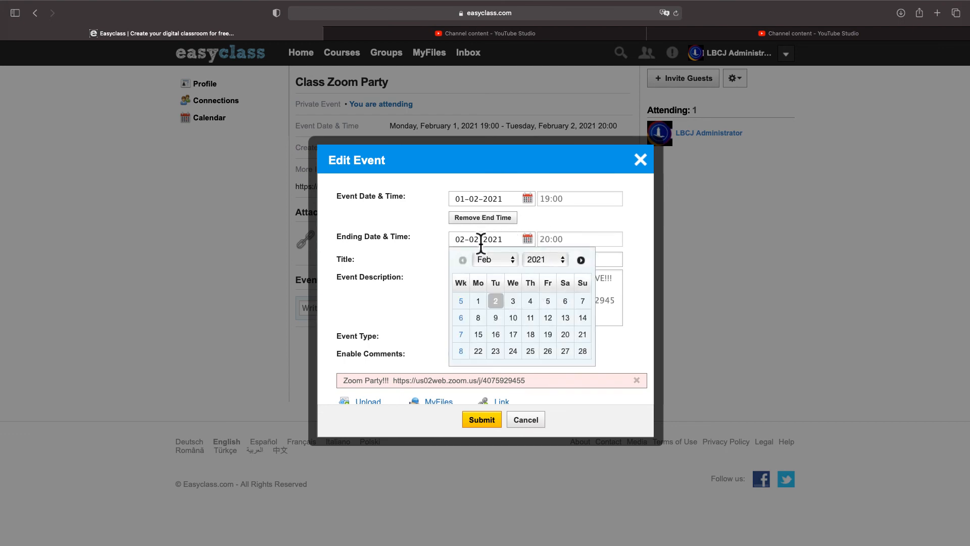
click(464, 199)
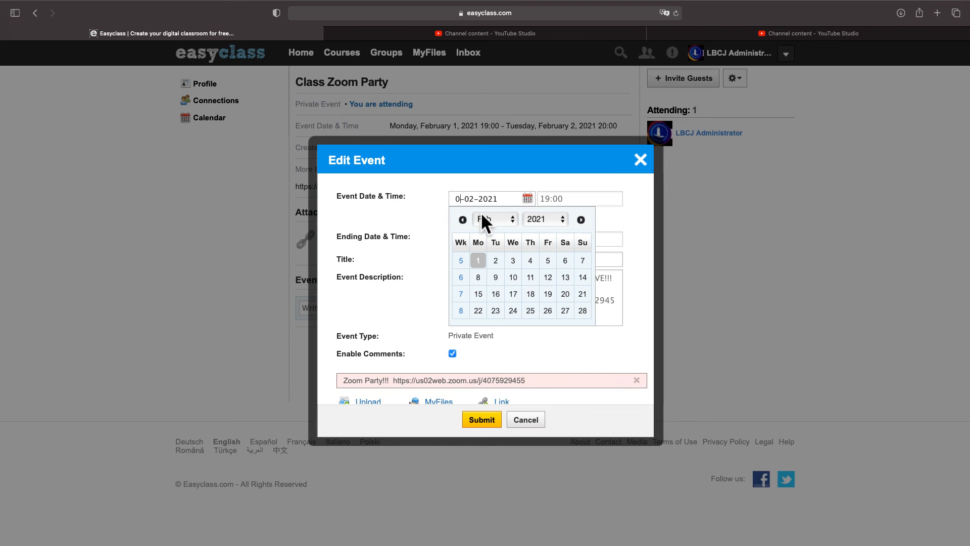
text(2)
click(602, 185)
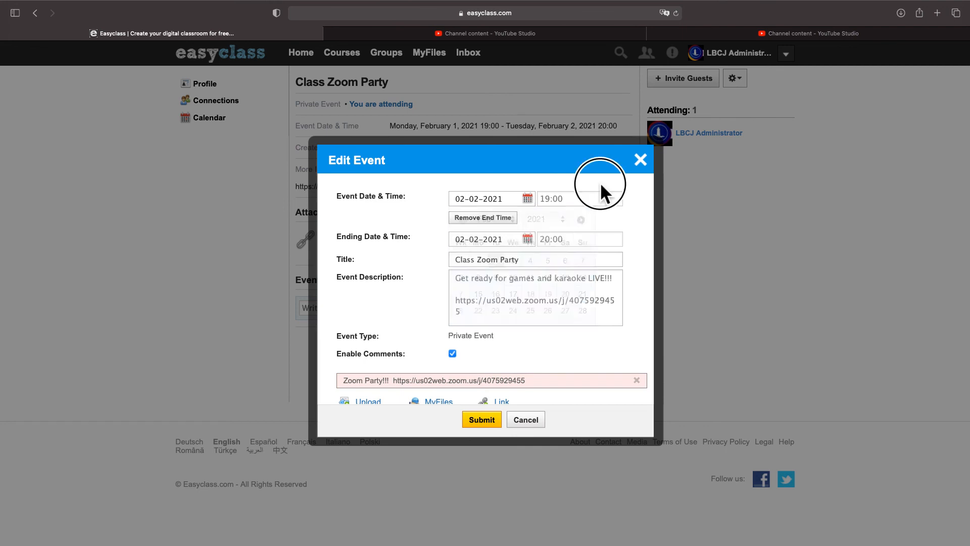
click(482, 421)
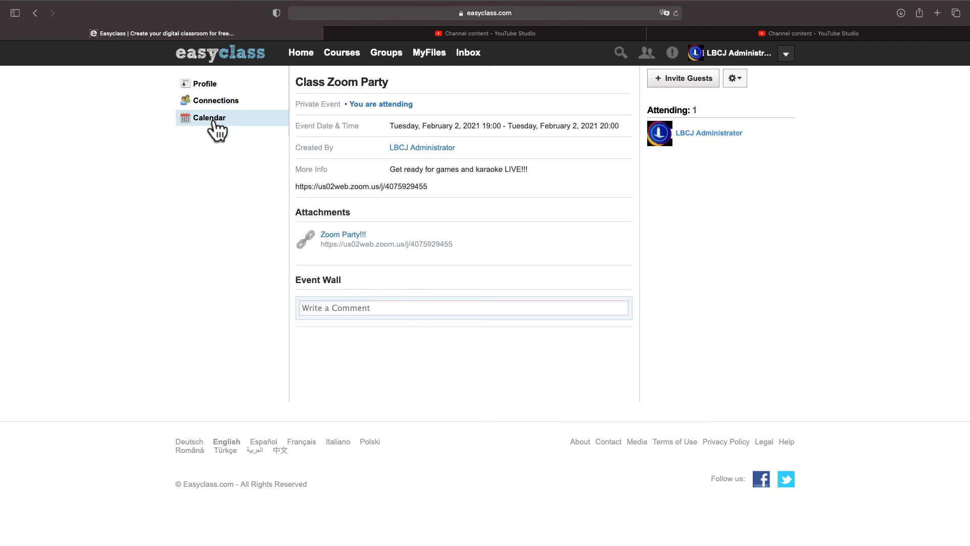
Step: Review the rescheduled Class Zoom Party event and the date picker in the calendar, and return to the Home page
click(213, 122)
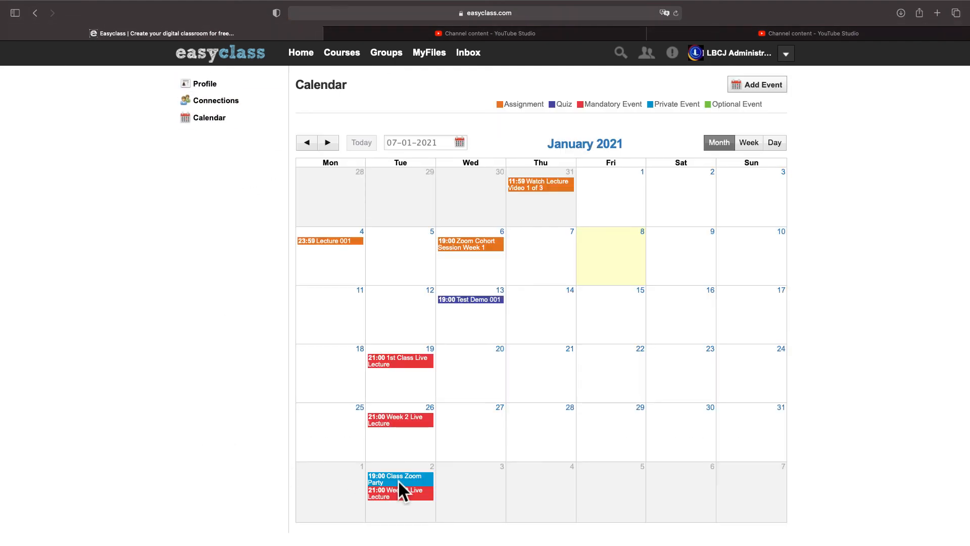
scroll(471, 463, down, 2)
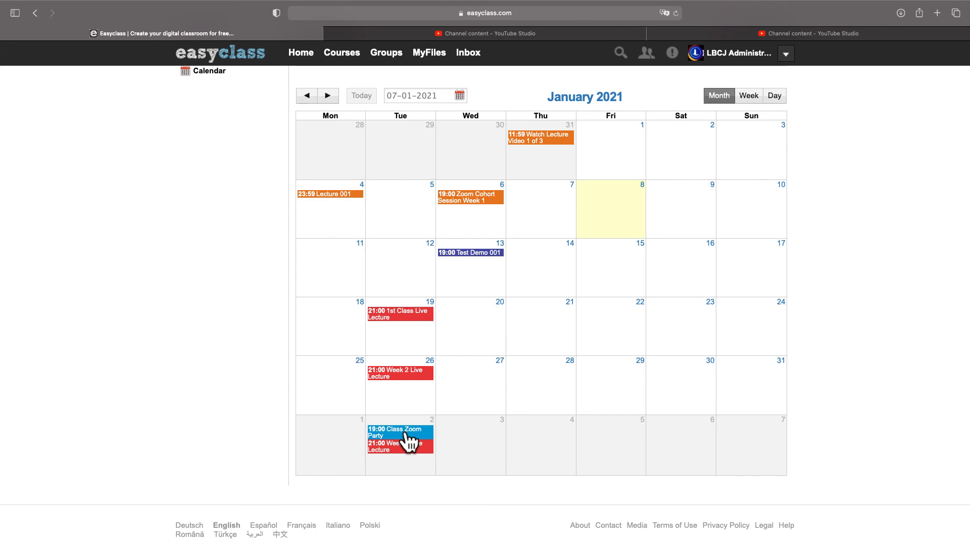
scroll(408, 443, up, 2)
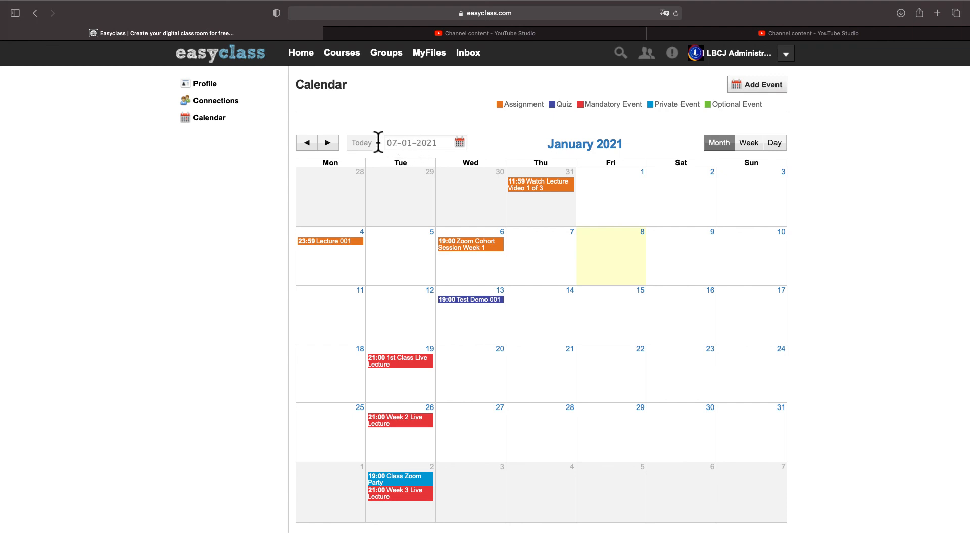
drag(440, 144, 385, 140)
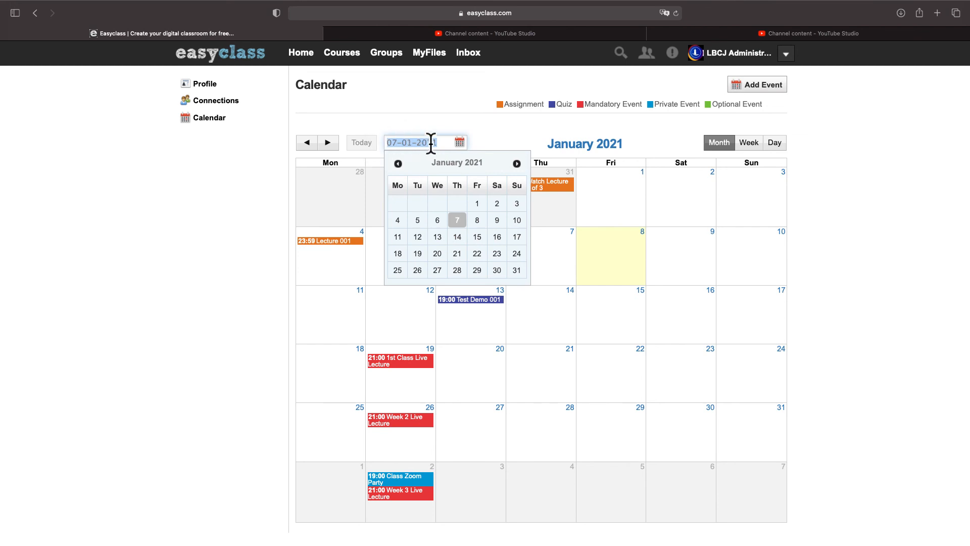
click(496, 141)
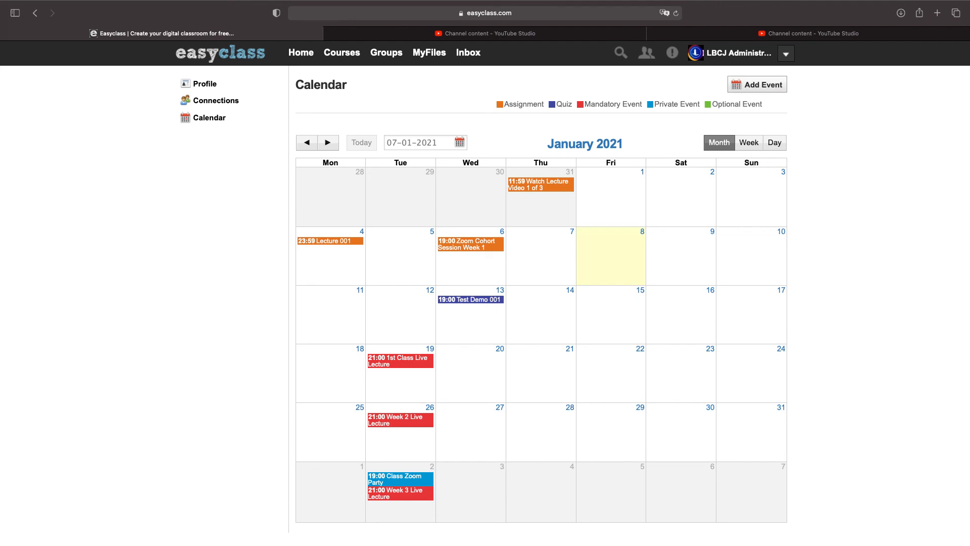
click(299, 56)
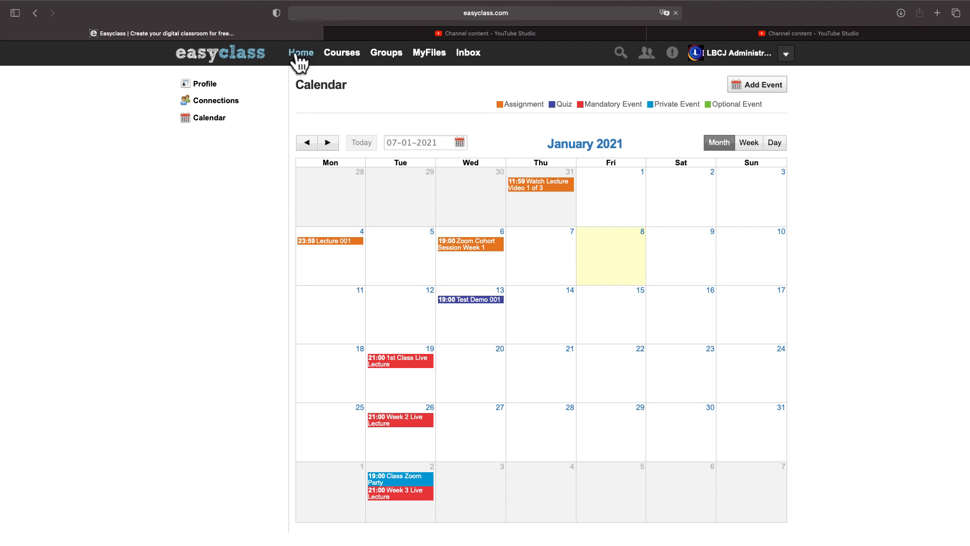